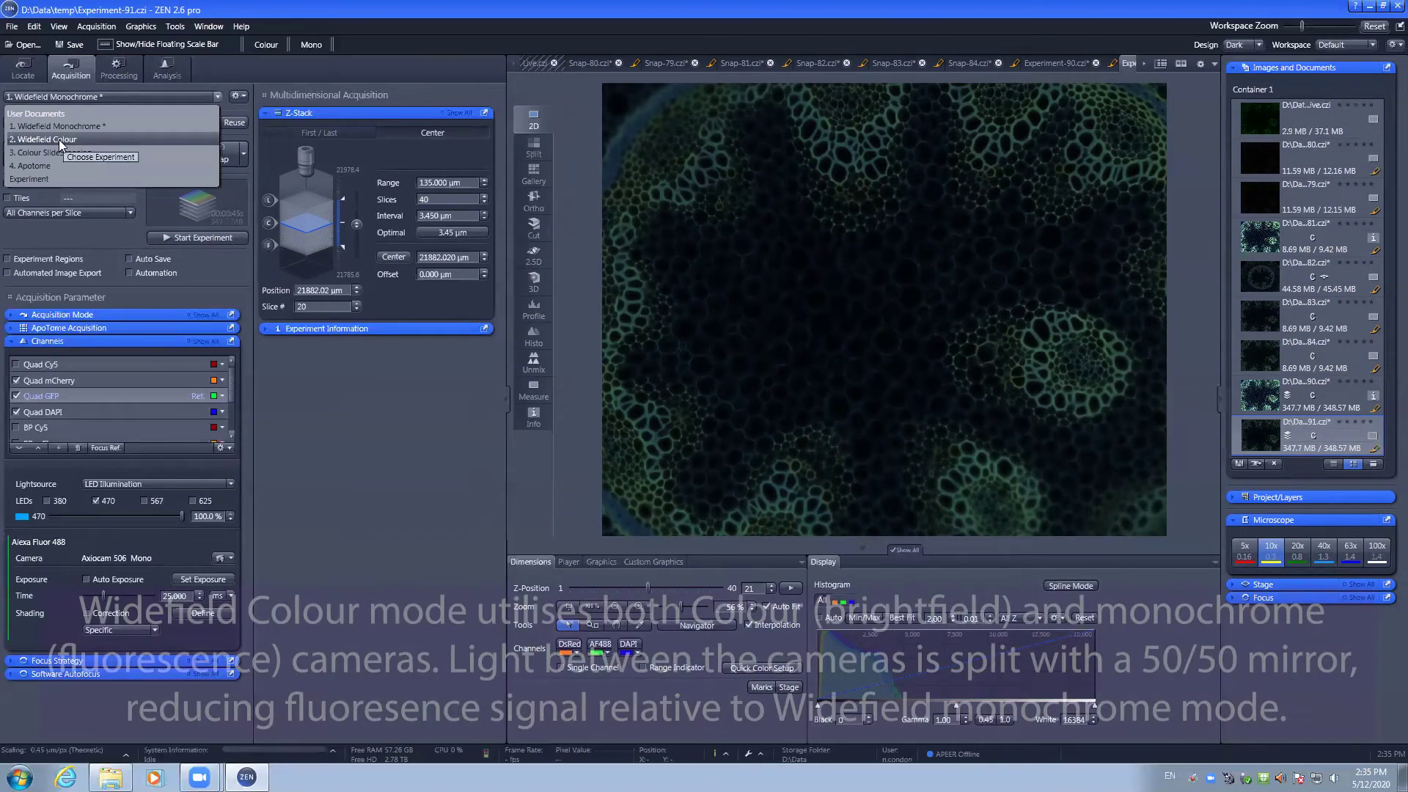
Switch the experiment to '2. Widefield Colour' and toggle the Quad mCherry and Quad DAPI channels.
click(58, 139)
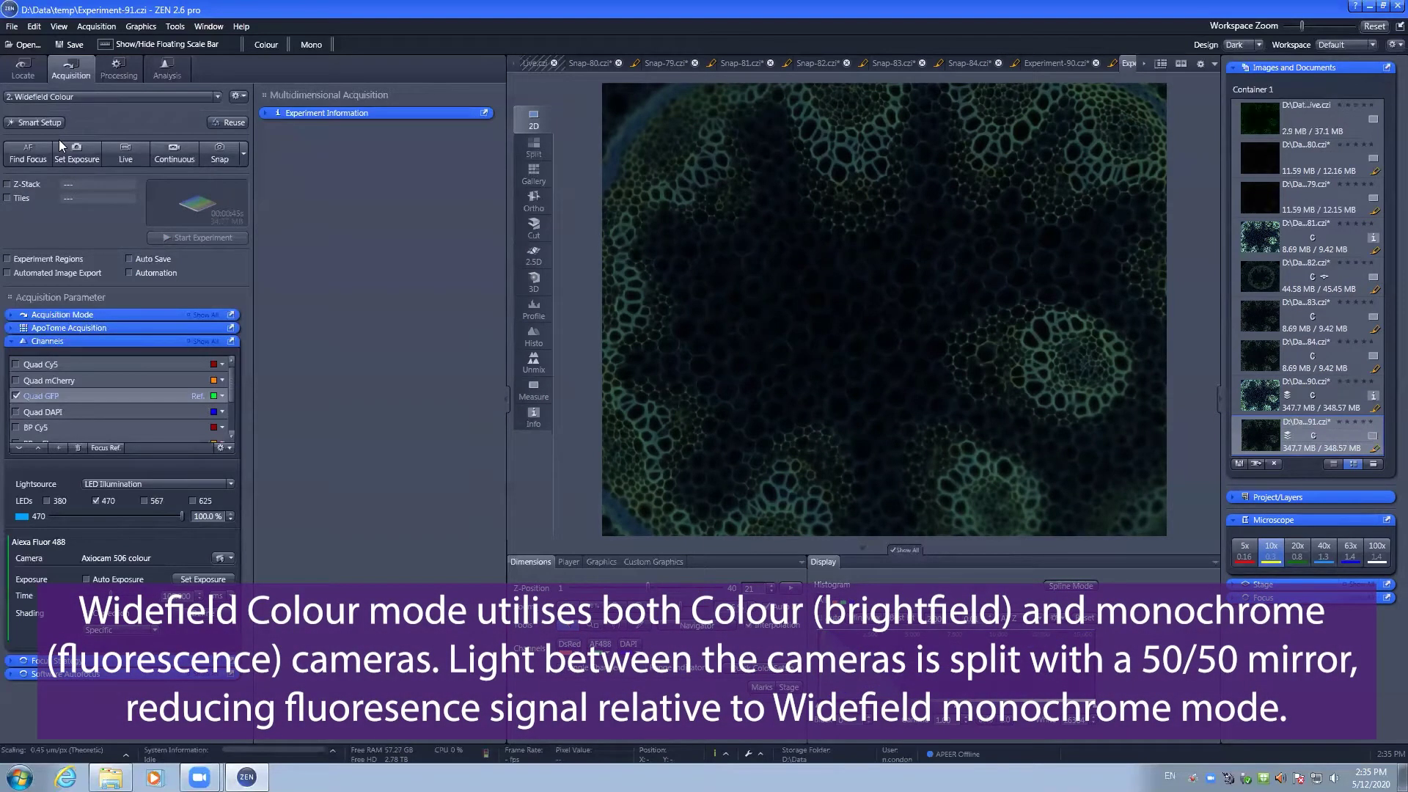
click(15, 380)
click(15, 413)
scroll(28, 407, down, 3)
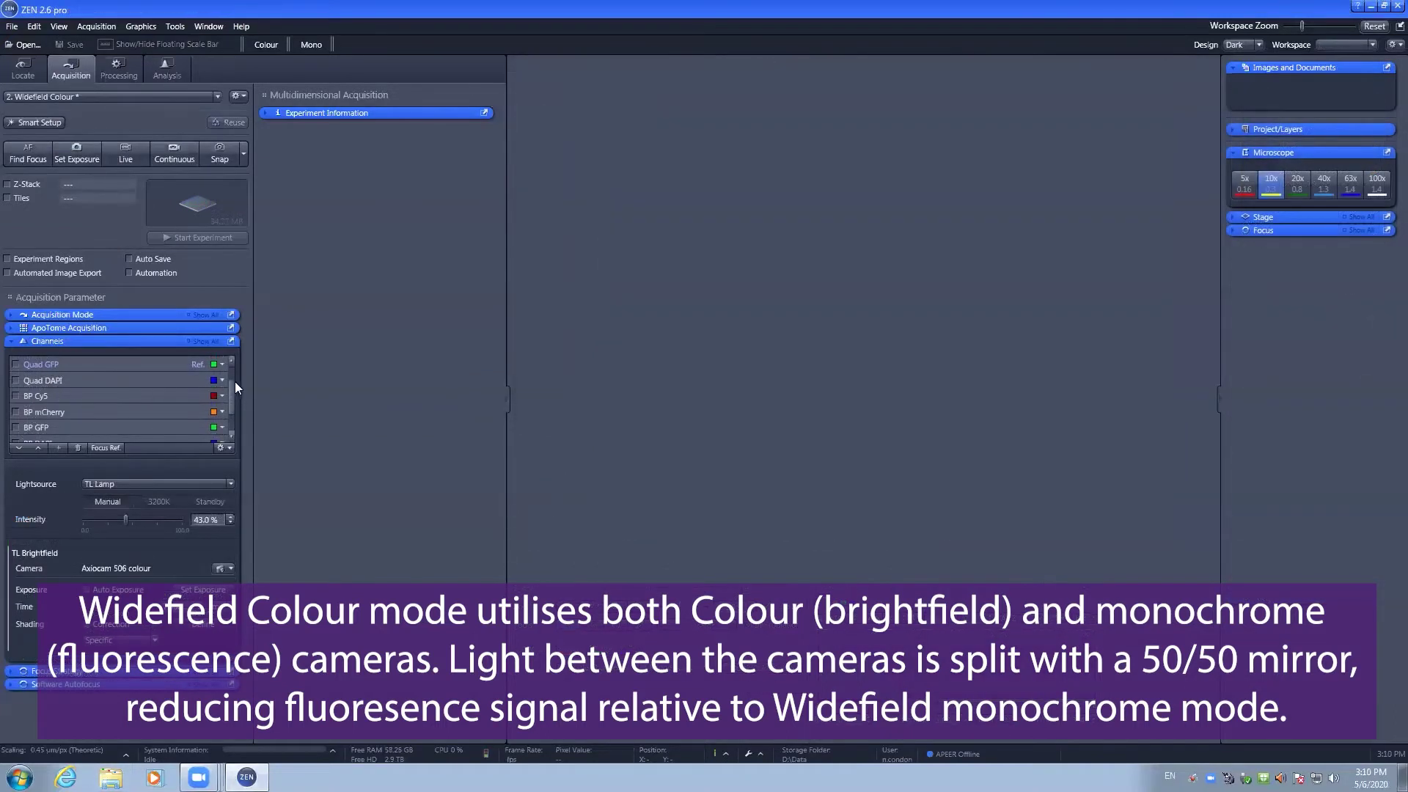
Tick the Bright channel in the Channels list so a brightfield image is acquired.
drag(236, 382, 236, 407)
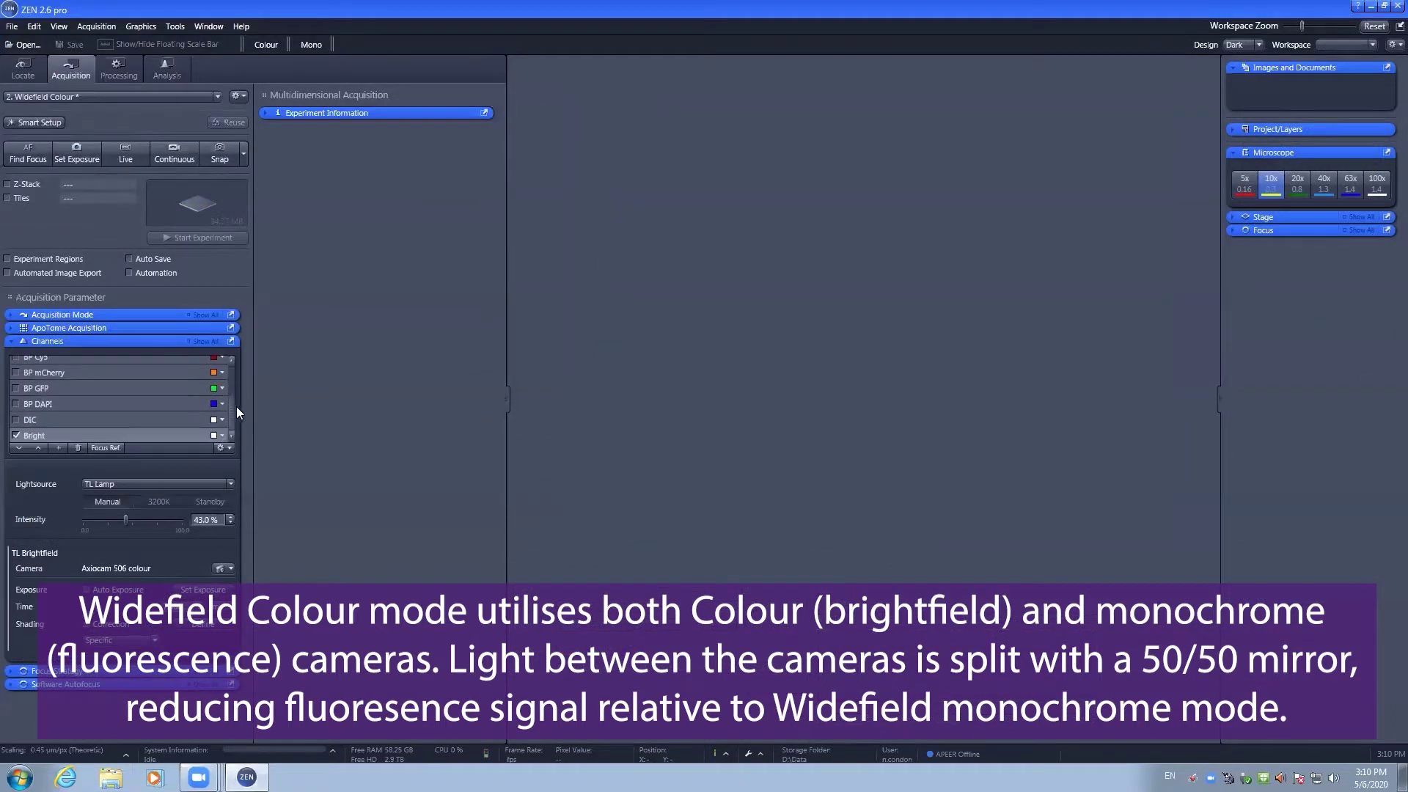
click(16, 435)
Start the live view and move the stage right to centre on a chosen tissue spot.
click(128, 154)
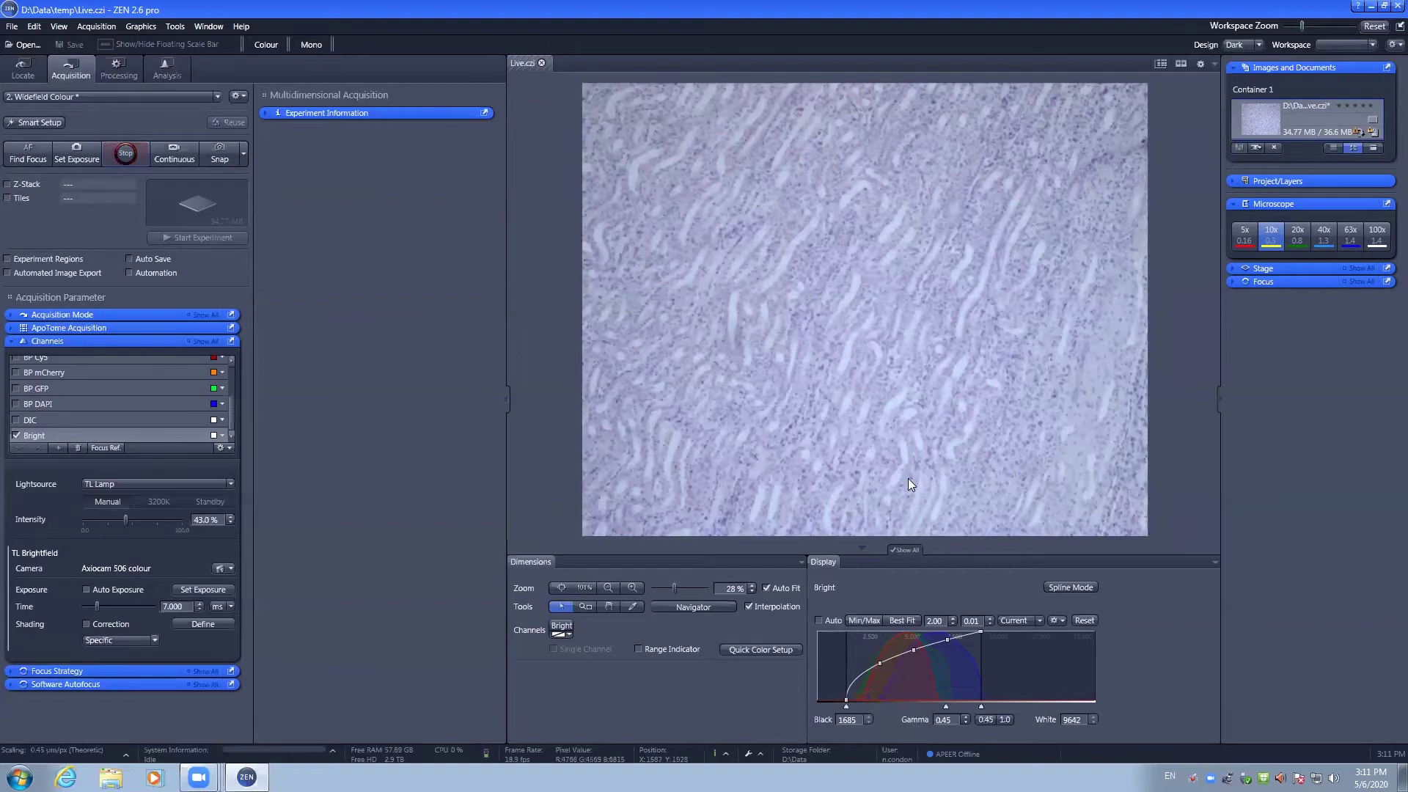
mouse_move(863, 521)
click(863, 528)
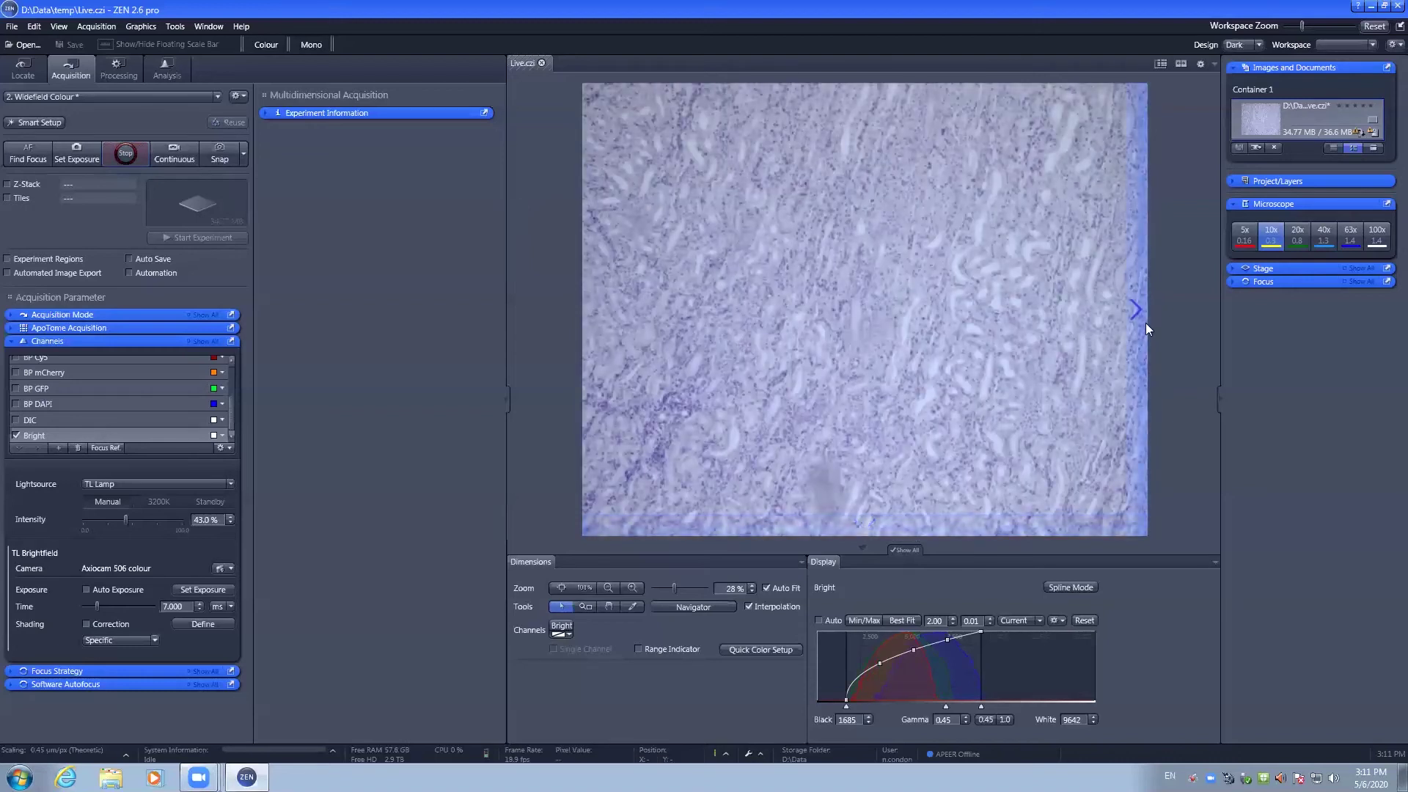
click(1135, 322)
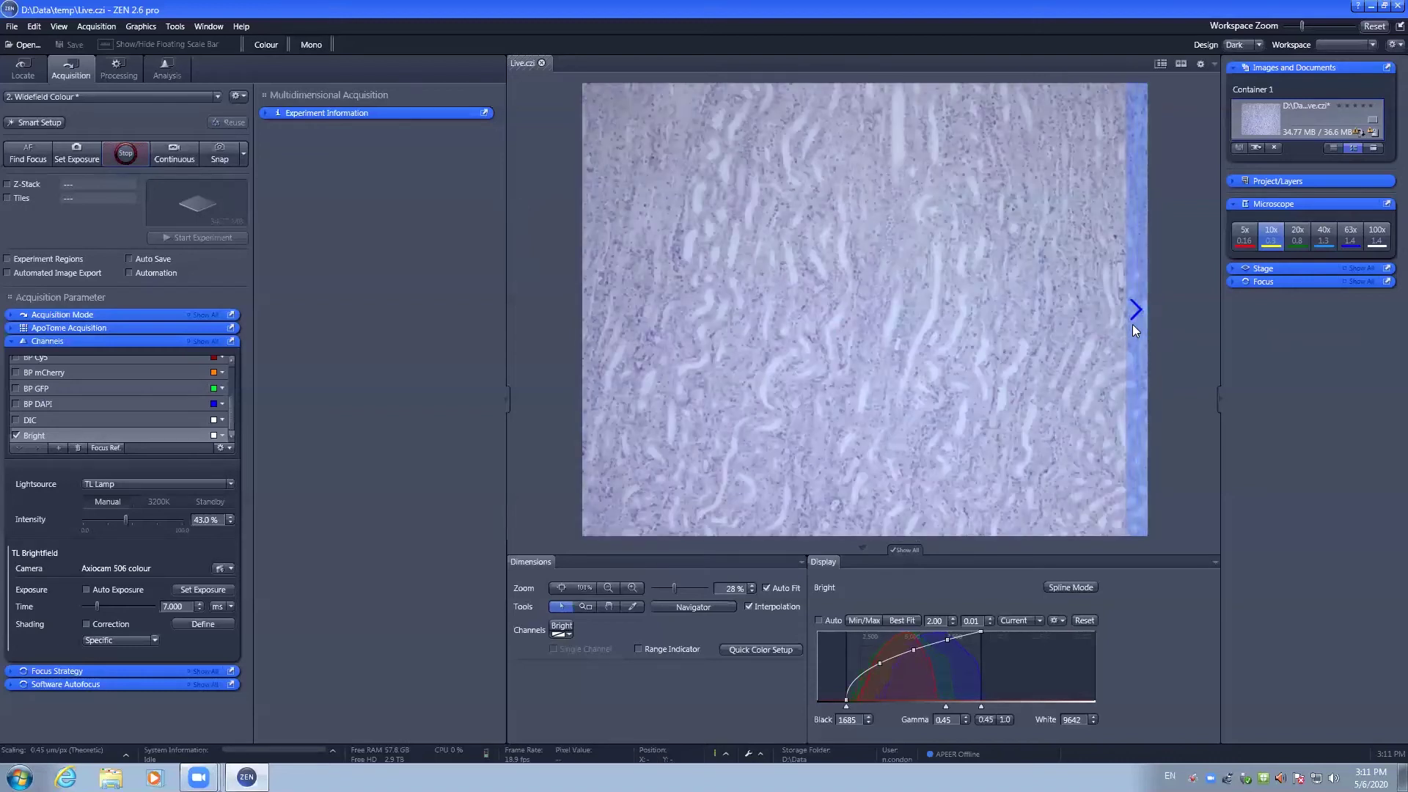
click(1132, 324)
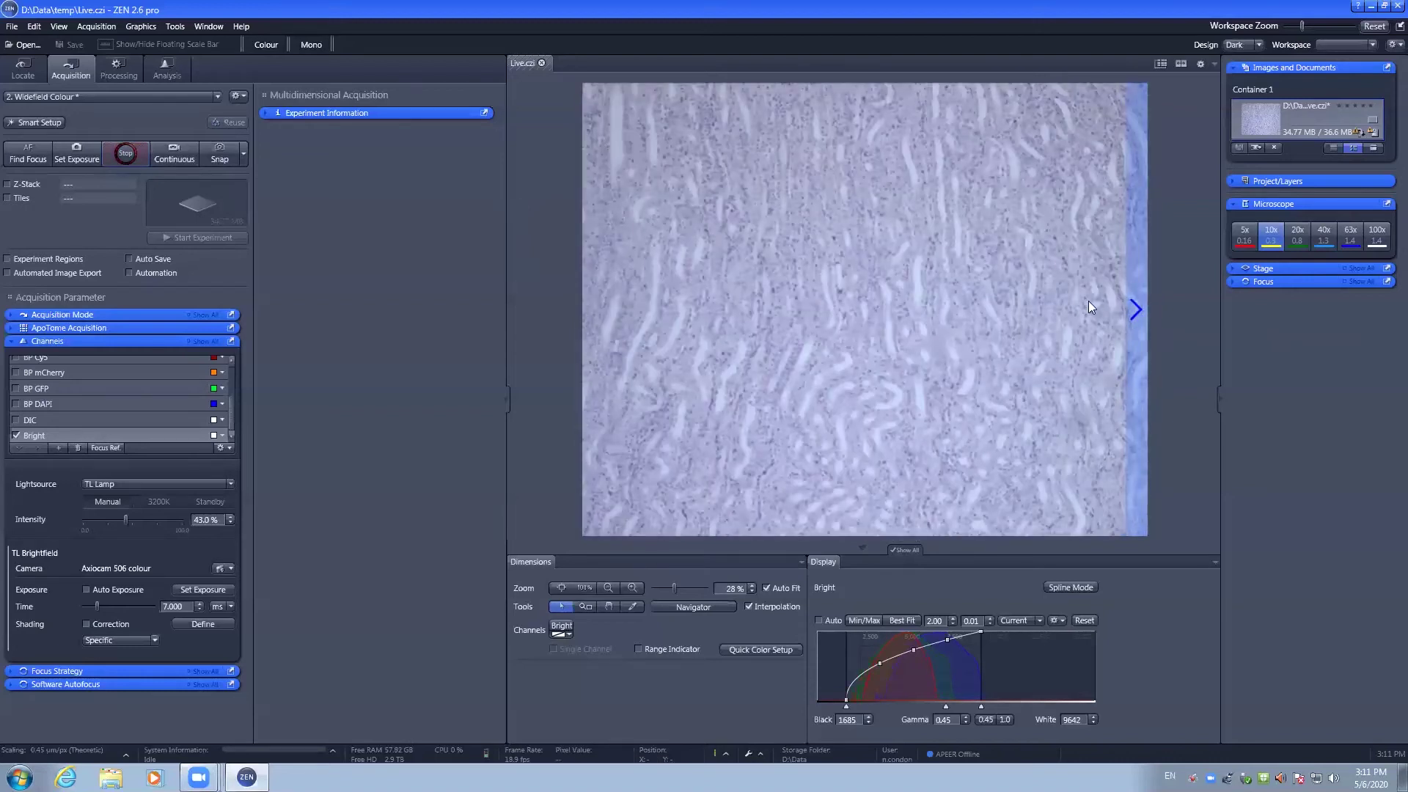
double_click(644, 209)
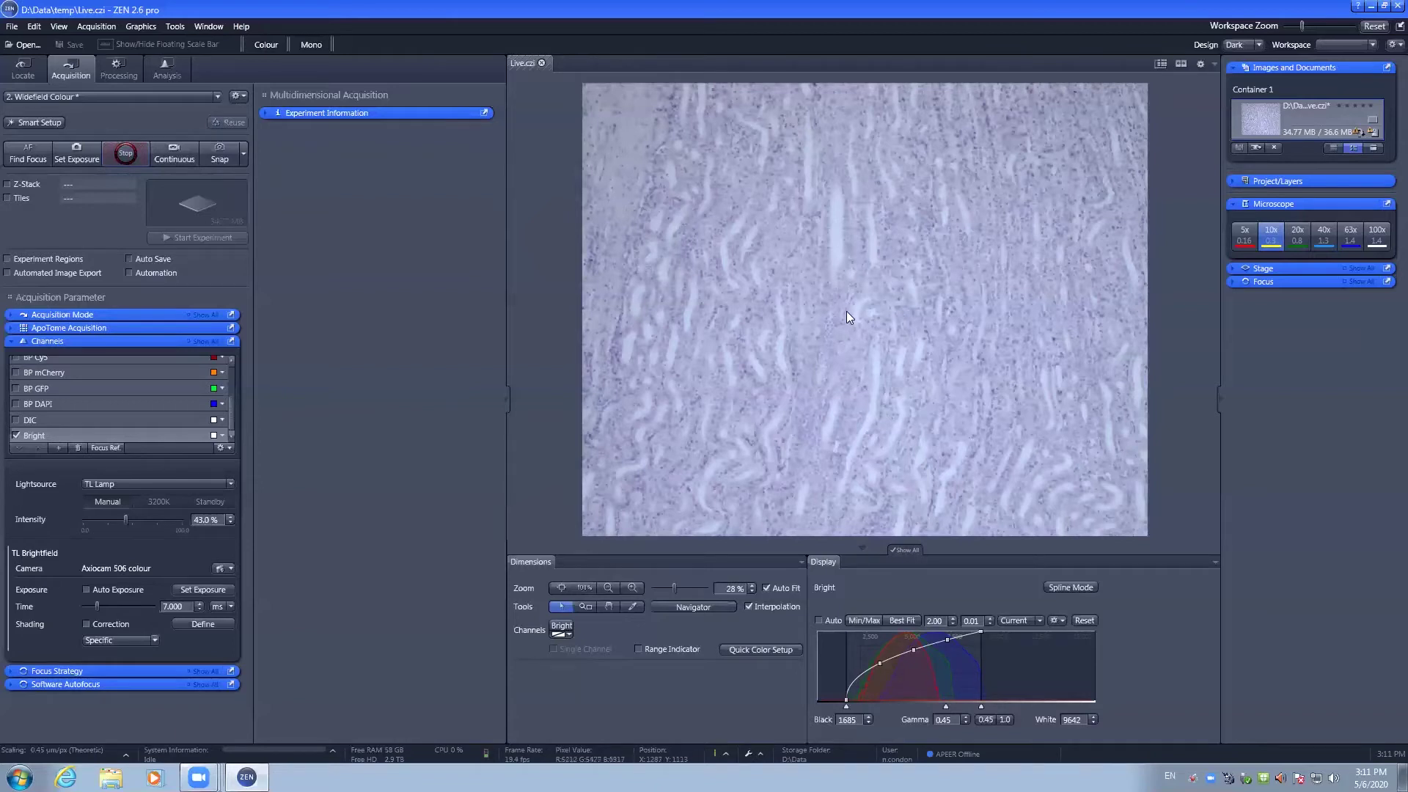
Refocus the live image until the tubular tissue structures look sharp.
mouse_move(846, 311)
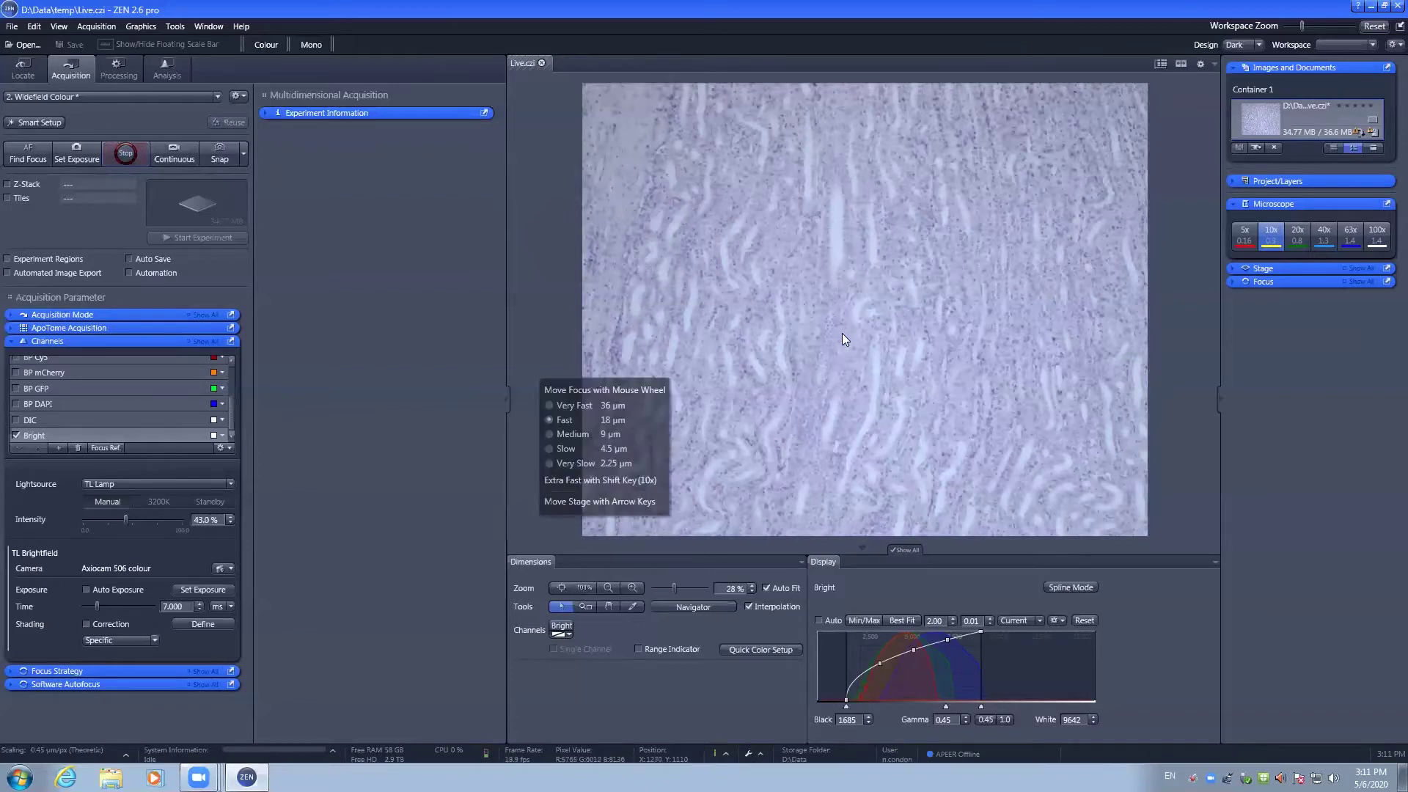
scroll(842, 337, down, 2)
scroll(841, 349, up, 2)
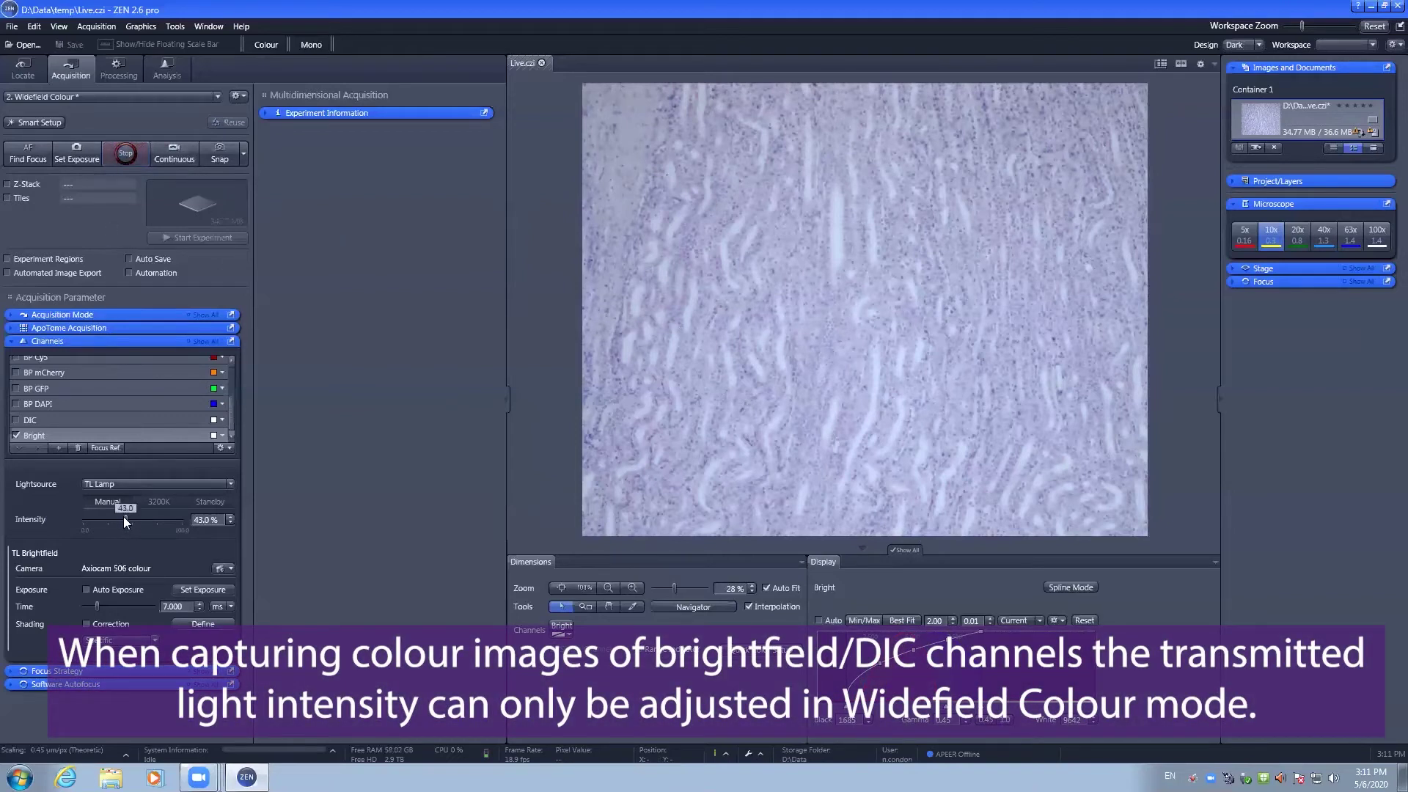
Adjust the TL Lamp intensity to 39.3% and stop the live camera view.
drag(124, 521, 118, 520)
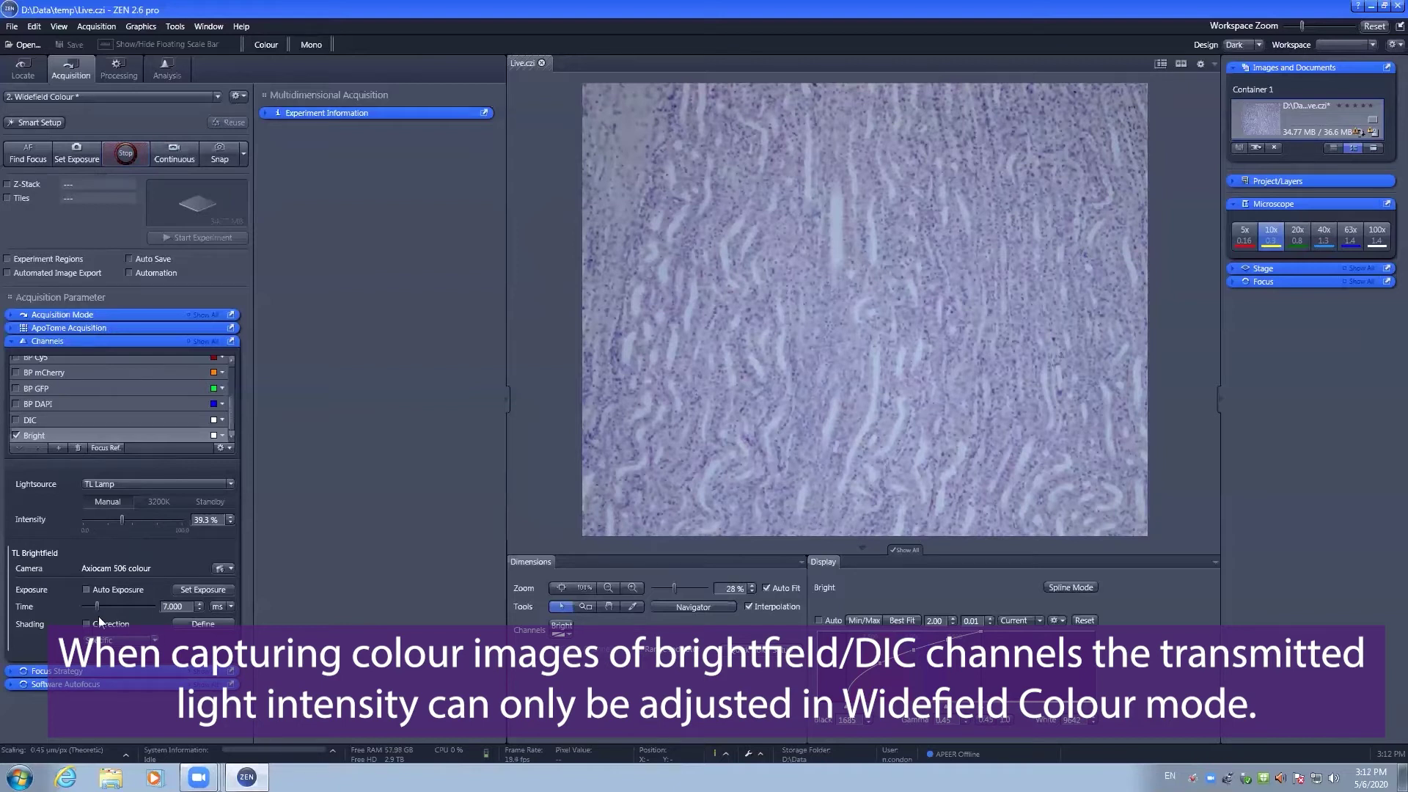
click(137, 154)
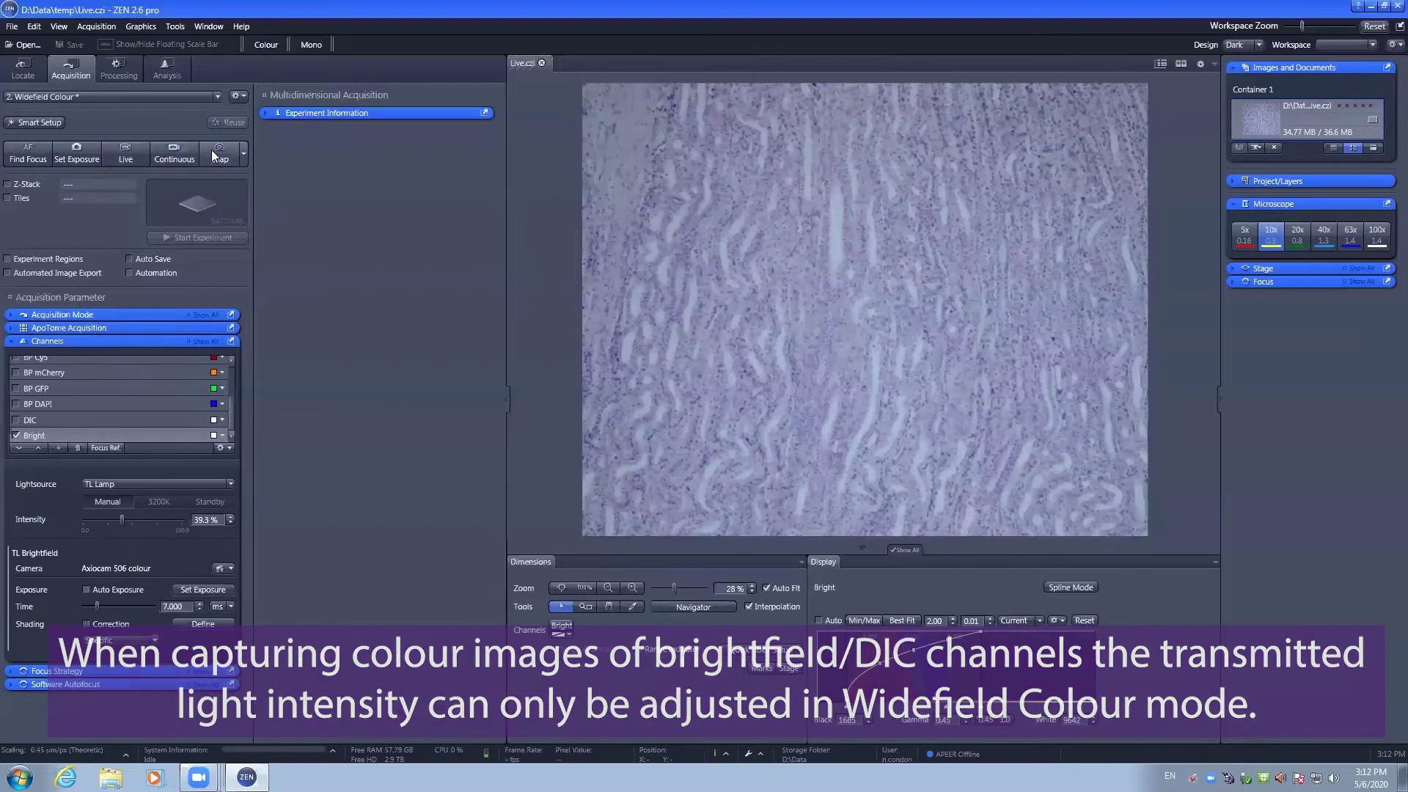
Snap a single image as Snap-89.czi and apply Auto display contrast.
click(212, 153)
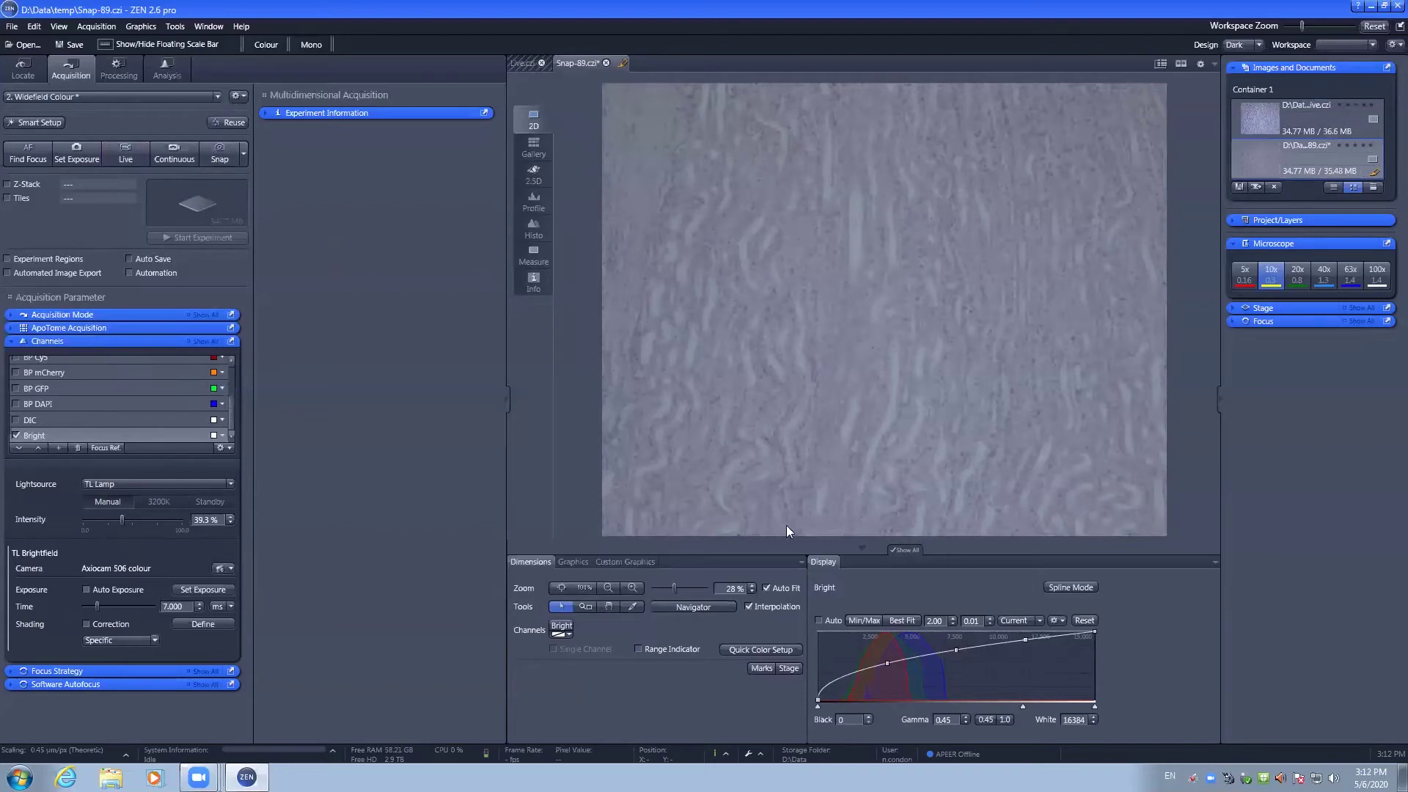
click(819, 621)
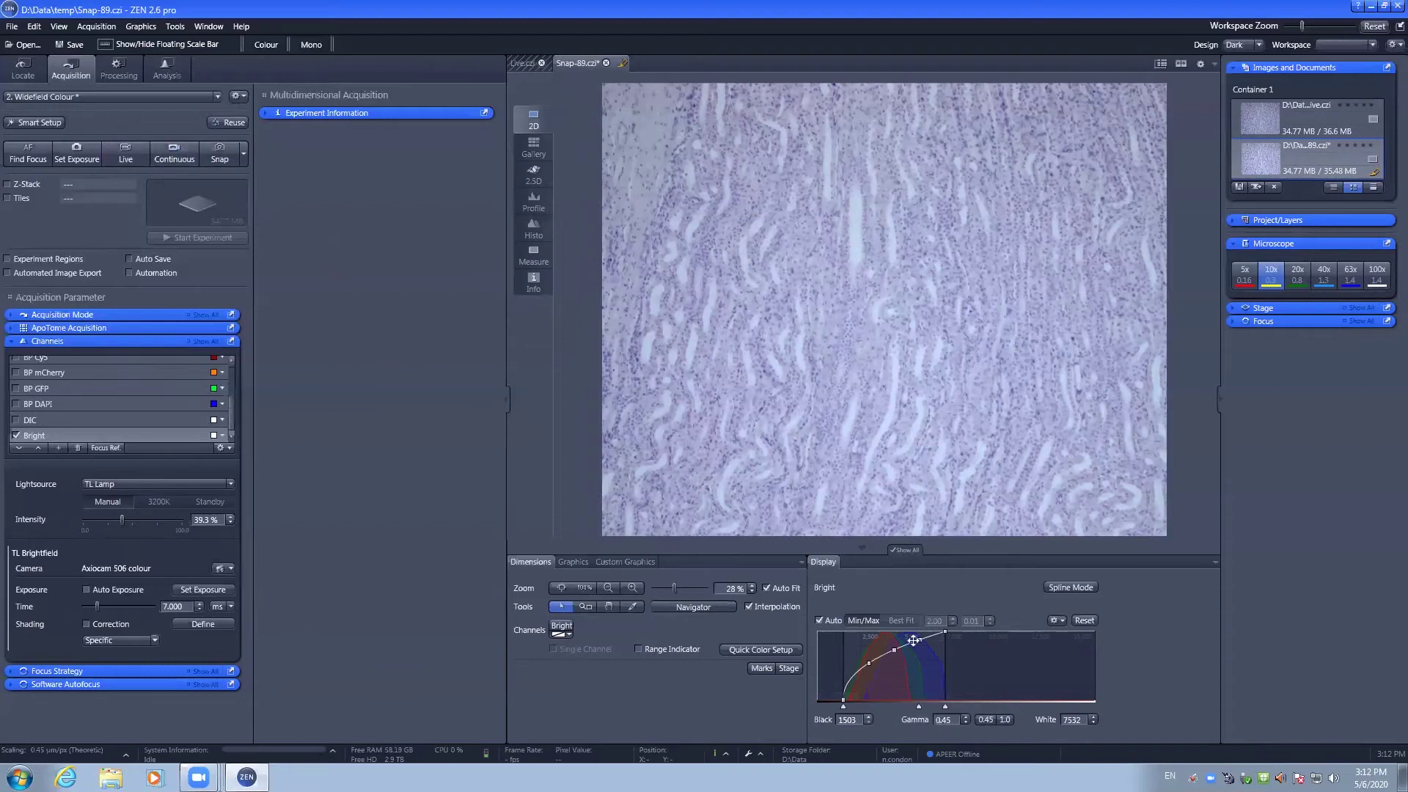
Capture a '2 x 2 Snap' from the Snap options, creating Snap-90.czi.
click(245, 154)
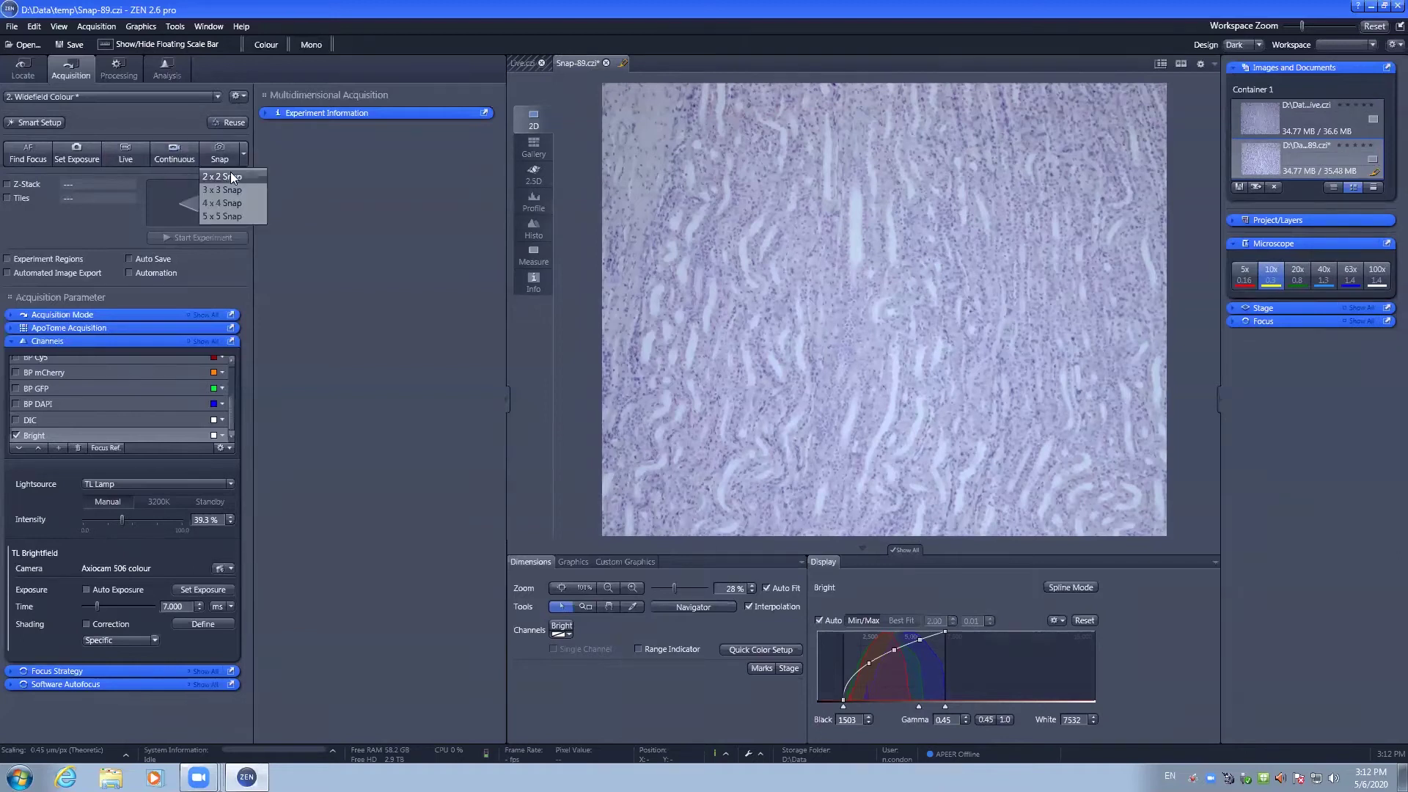
click(231, 175)
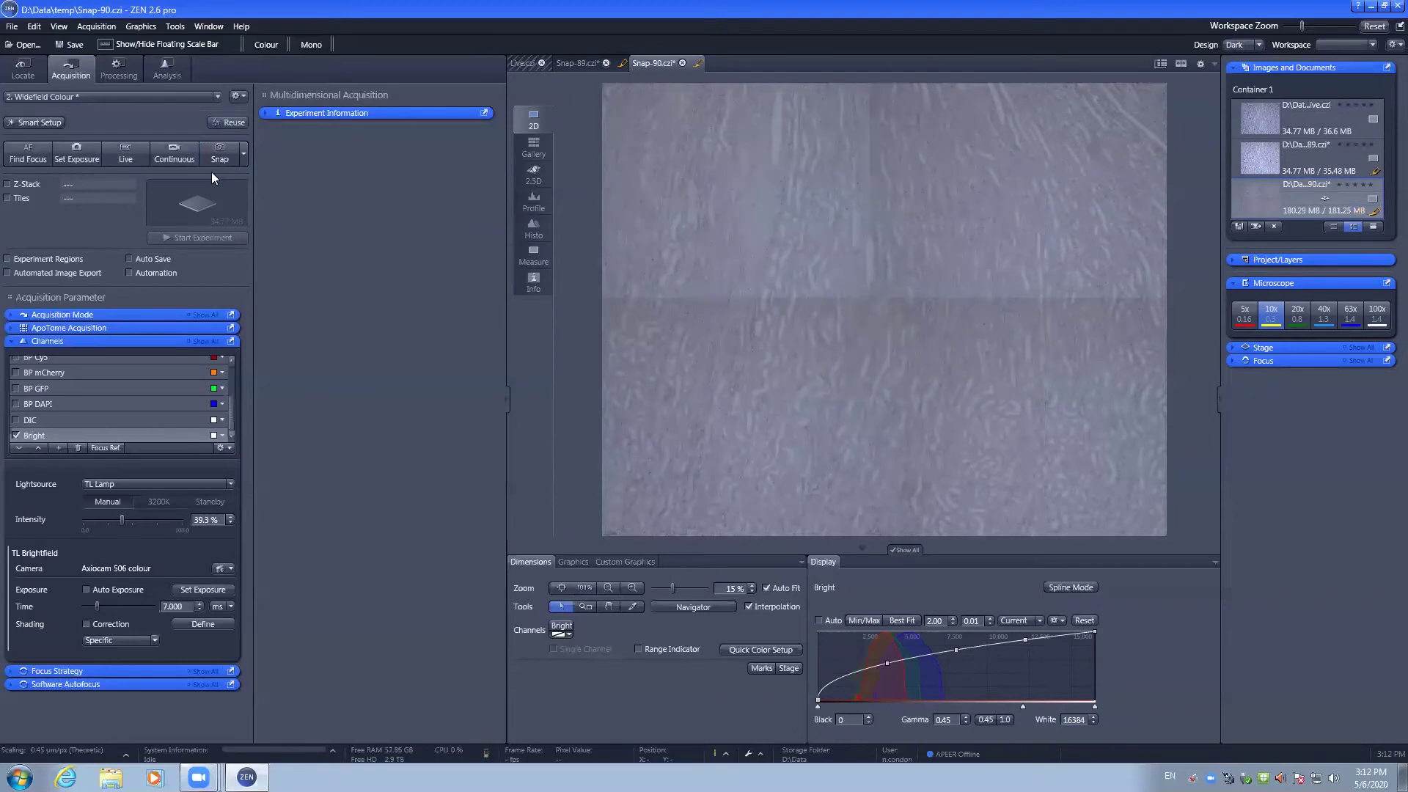
Enable Tiles, replace TR1 with a 2 x 3 tile region, and acquire Experiment-101.czi.
click(8, 199)
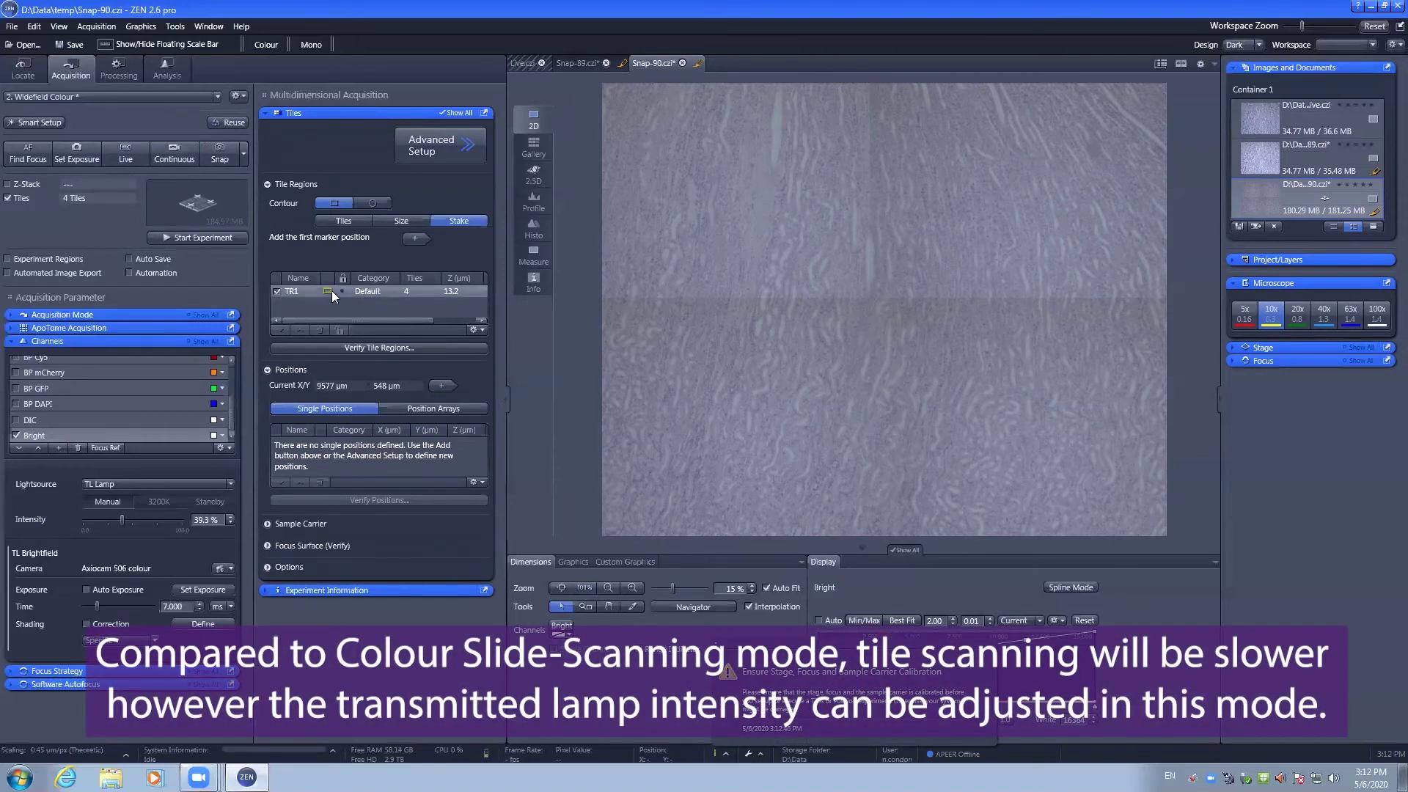
click(318, 330)
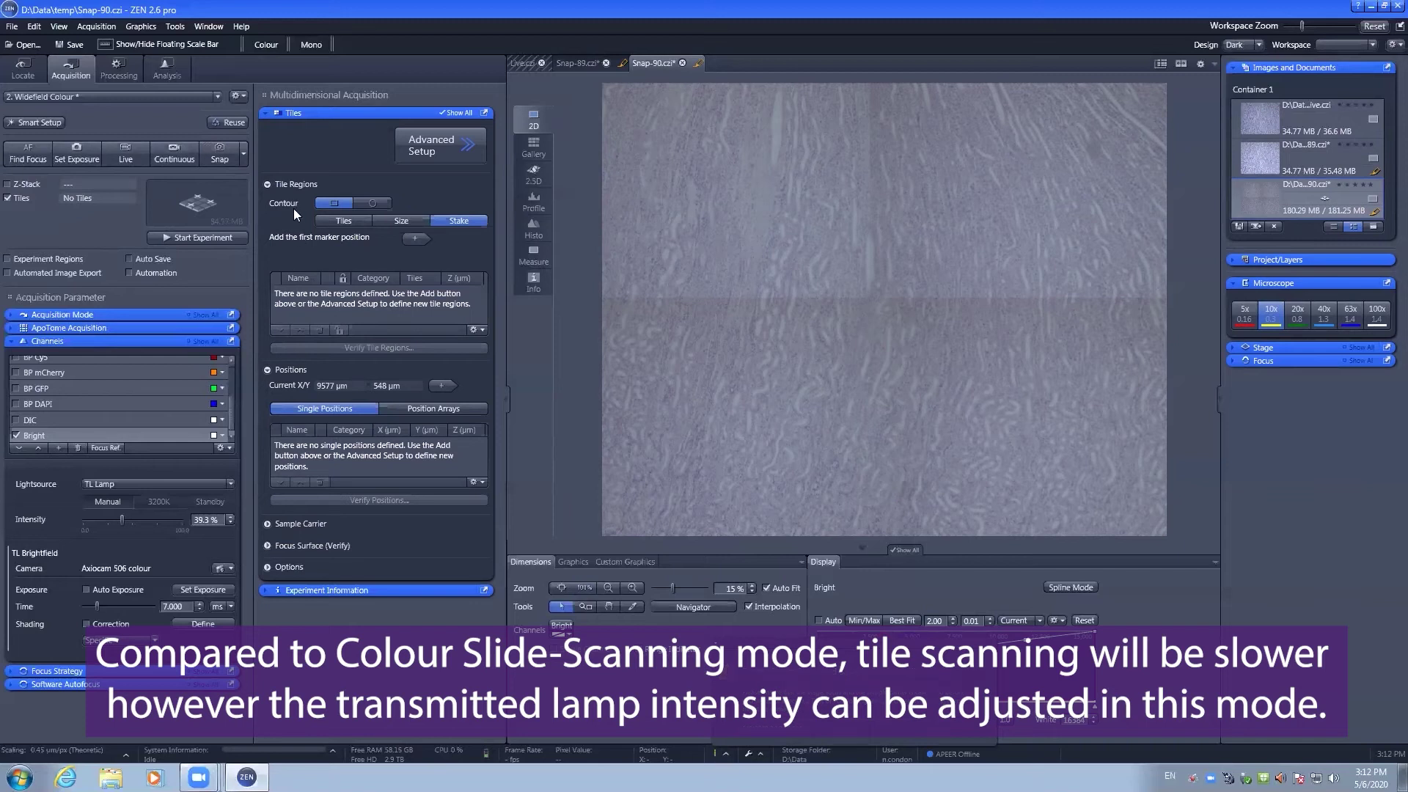
click(337, 221)
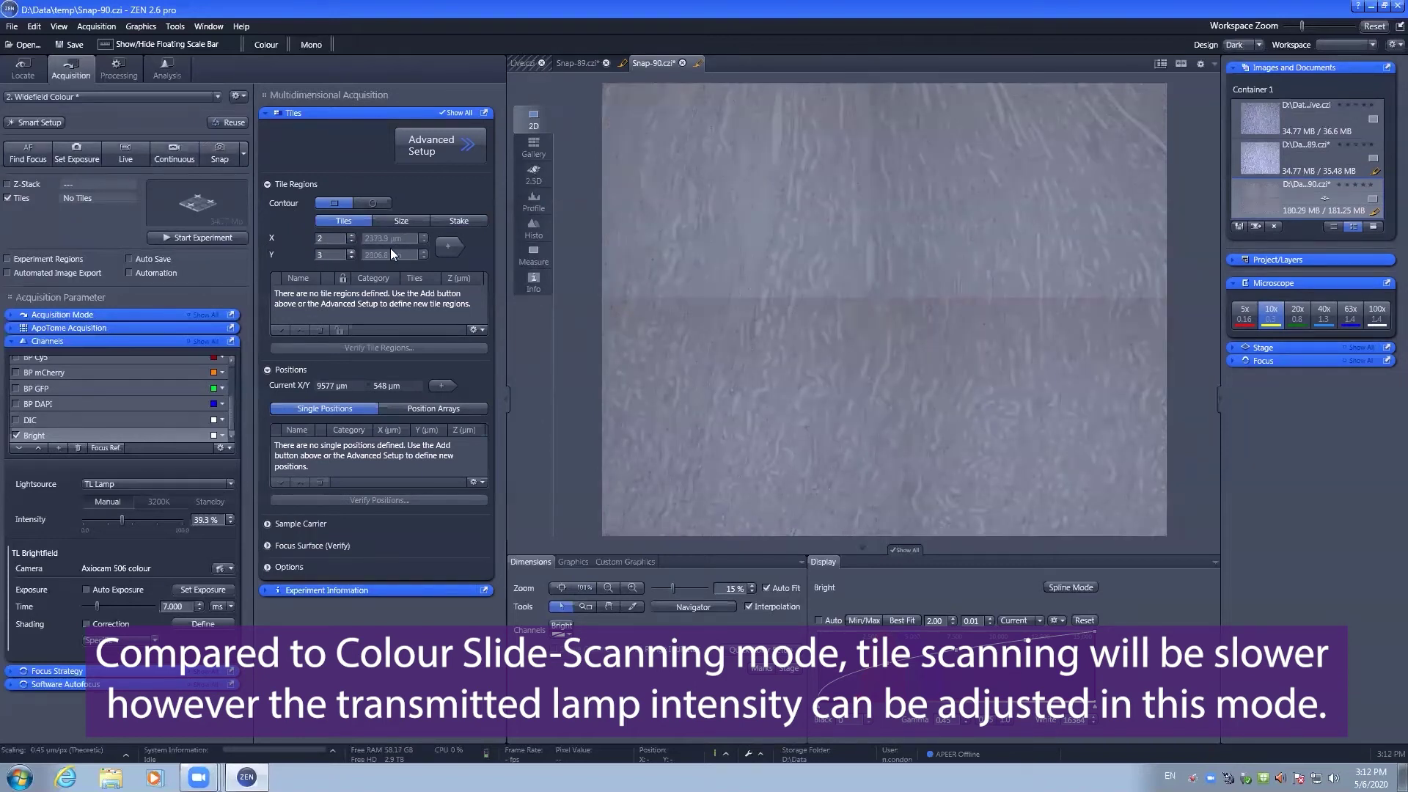
click(445, 248)
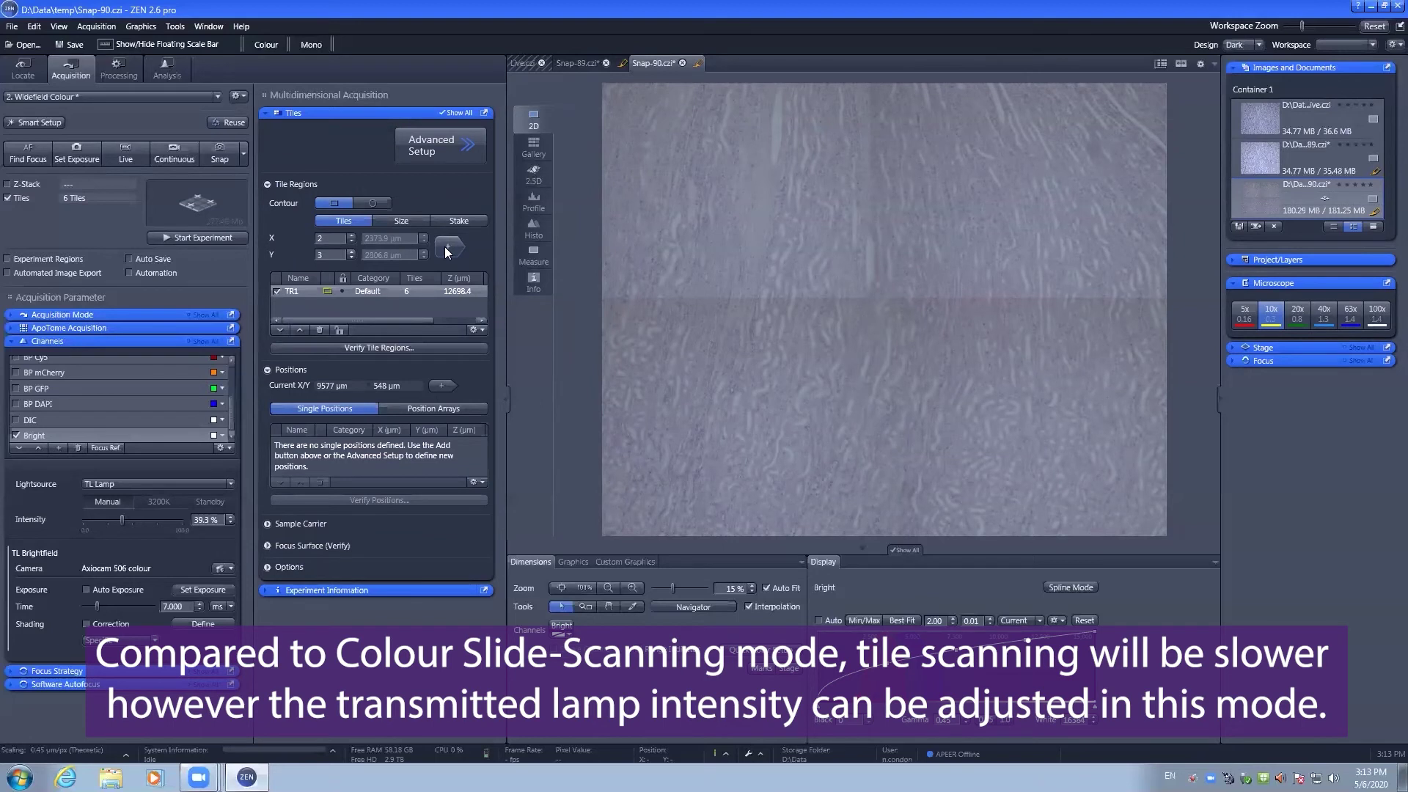
click(236, 238)
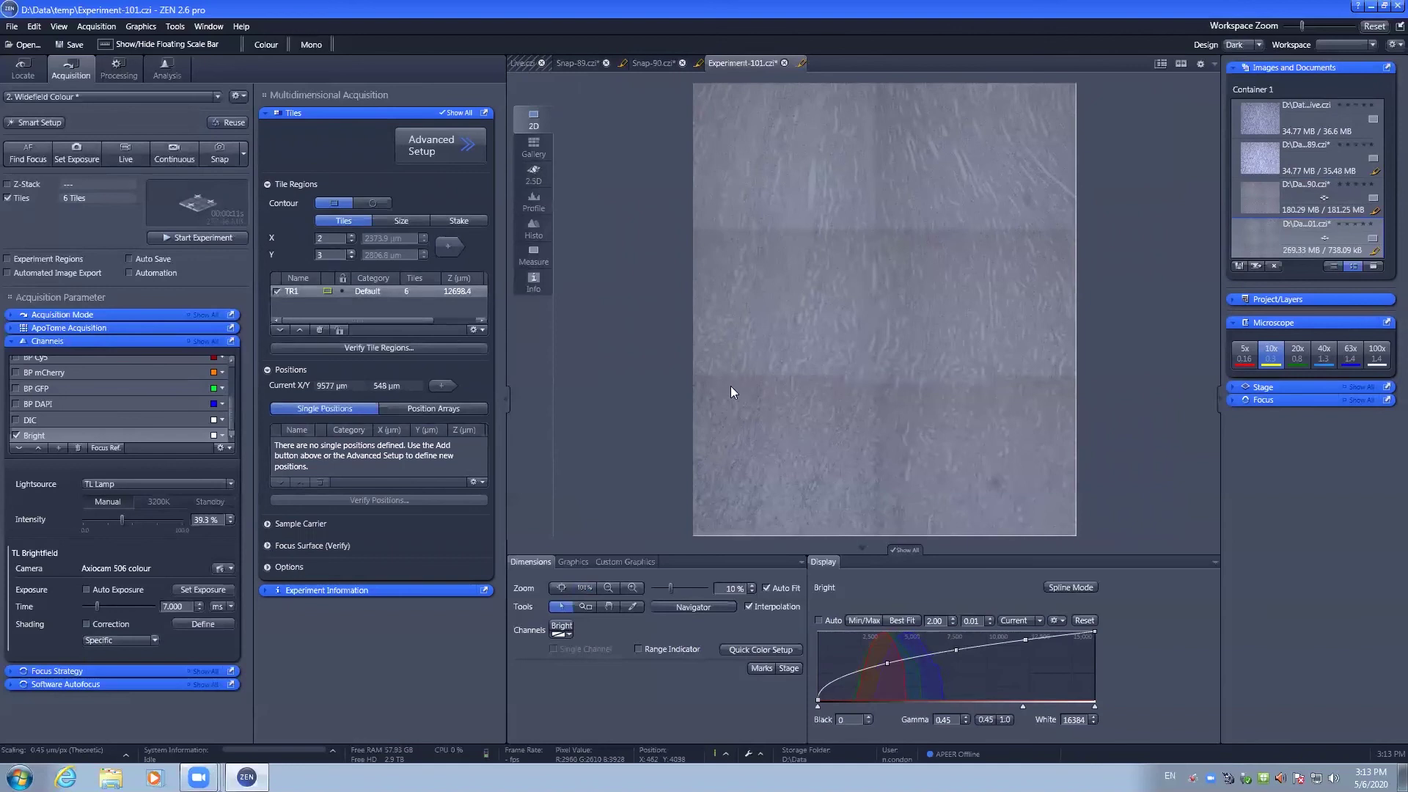
Select the Stitching method in the Processing tab.
click(116, 74)
click(15, 152)
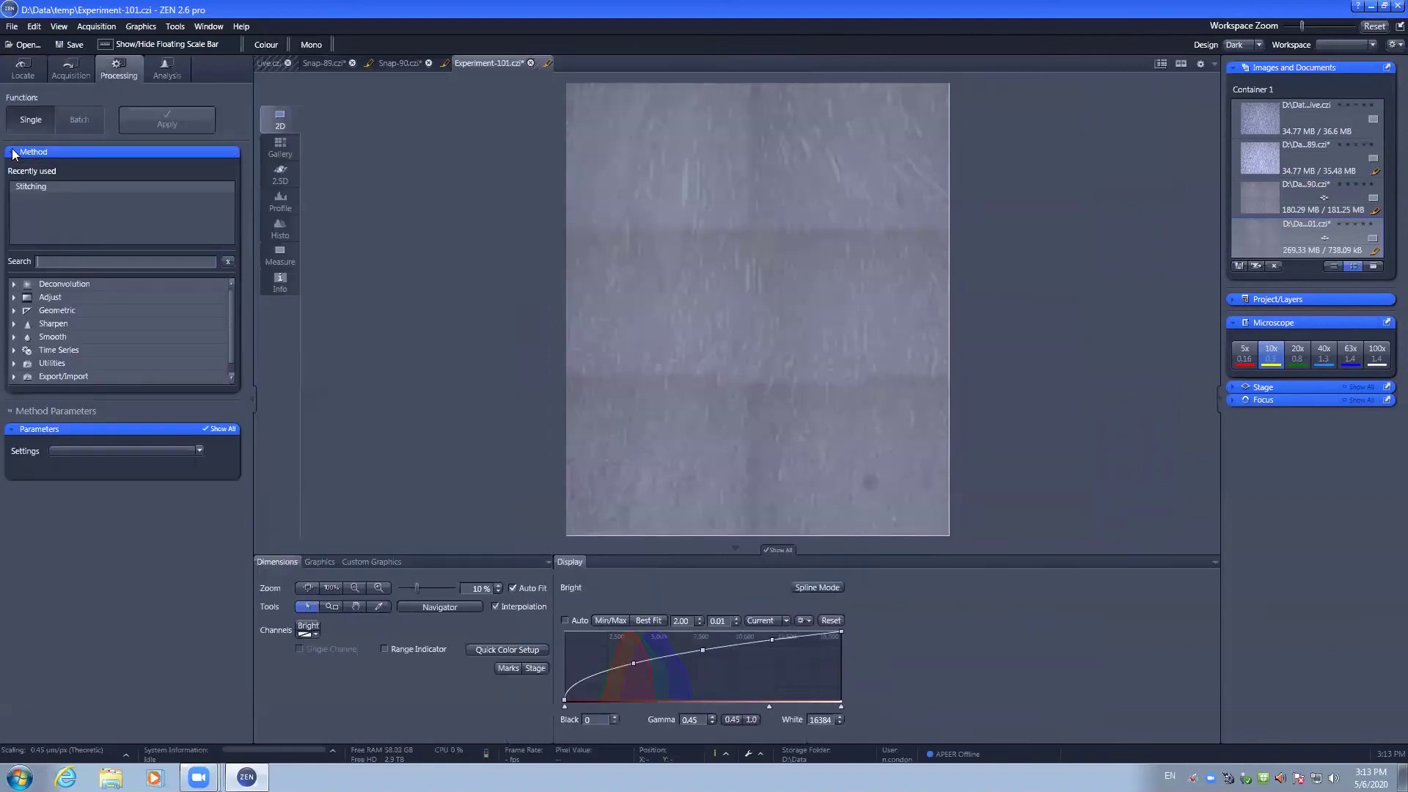
click(35, 179)
scroll(88, 371, down, 3)
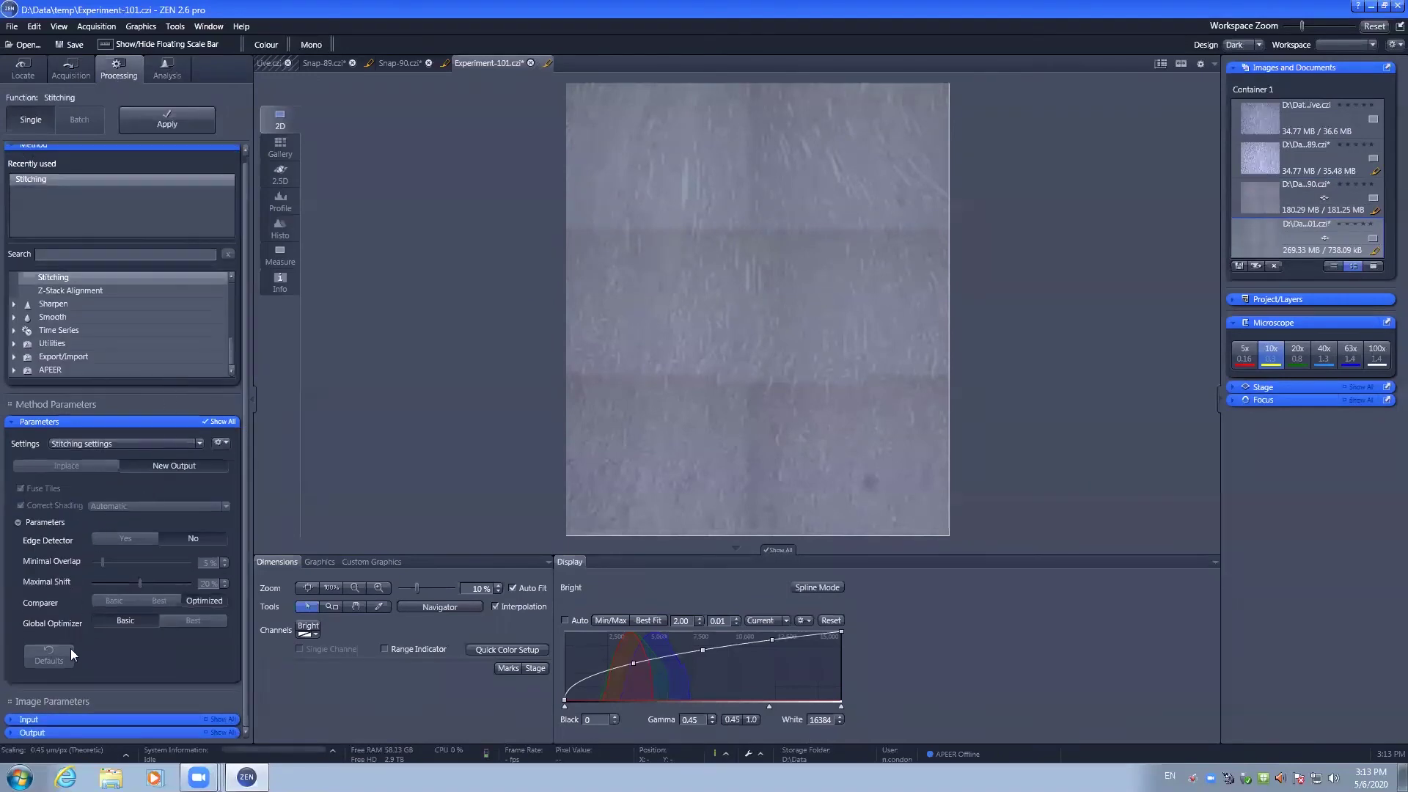
Stitch Experiment-101.czi and bring up the actions for the stitched result.
click(19, 720)
click(90, 554)
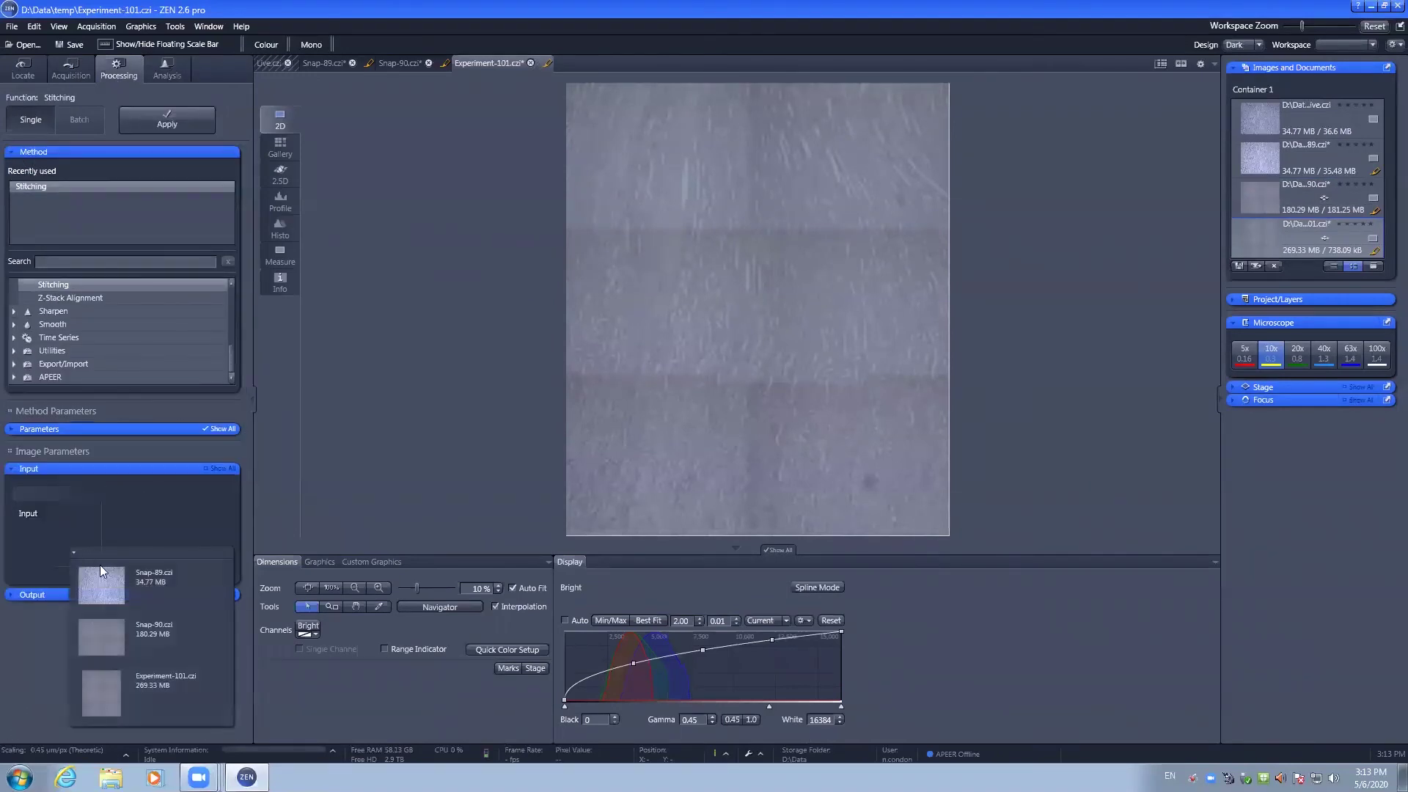
click(147, 697)
click(180, 126)
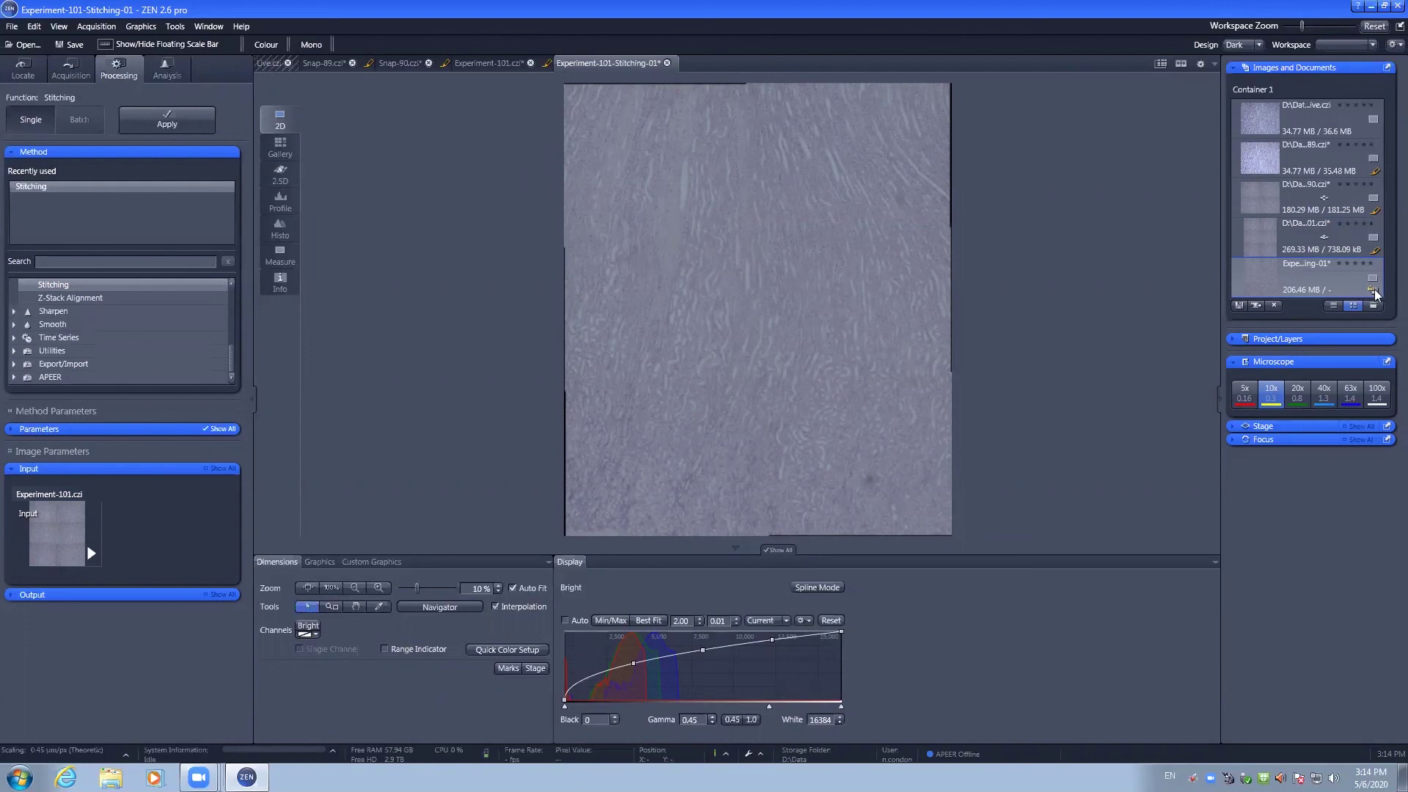
right_click(1310, 286)
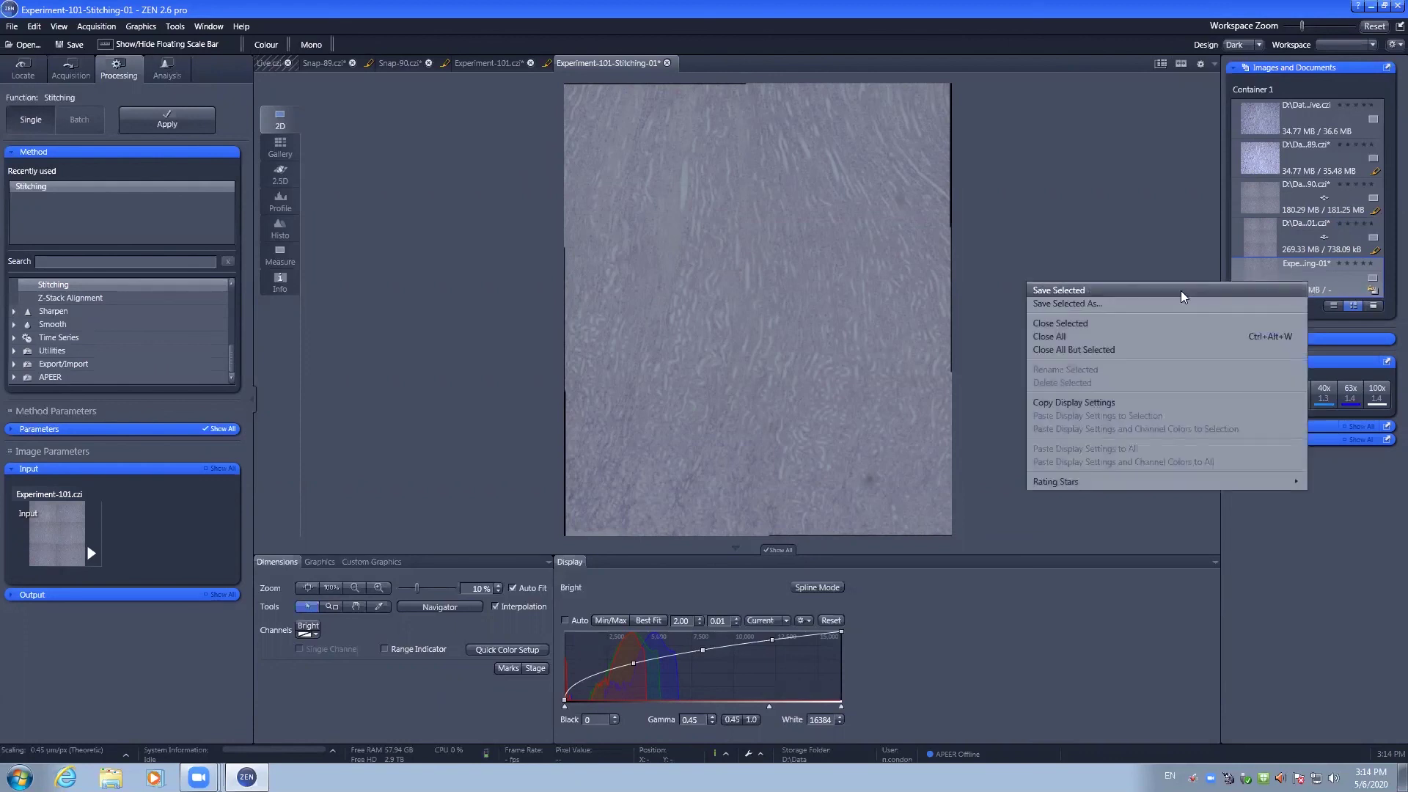